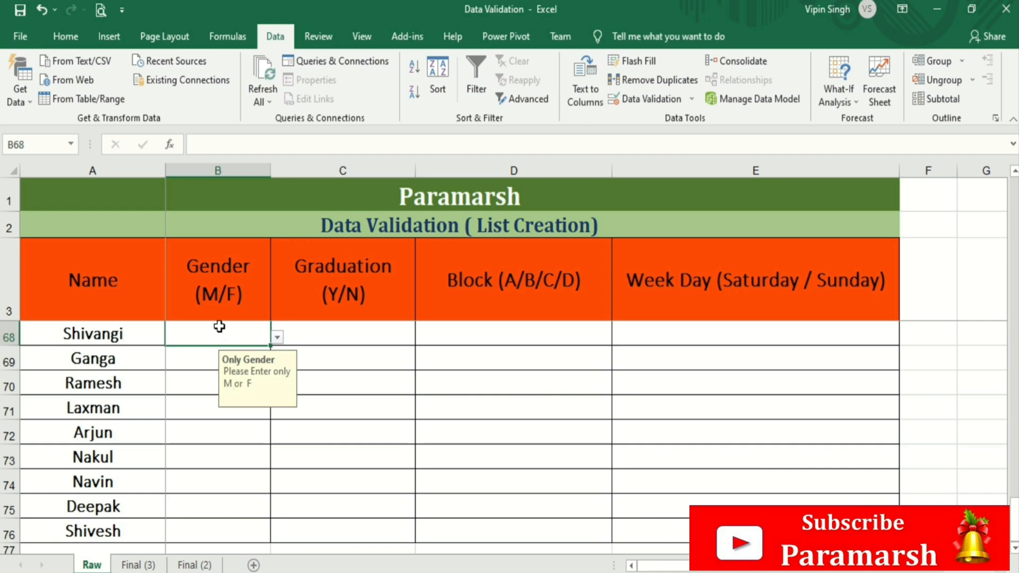
- Enter F, F and M in Gender cells B68, B69 and B70
click(370, 362)
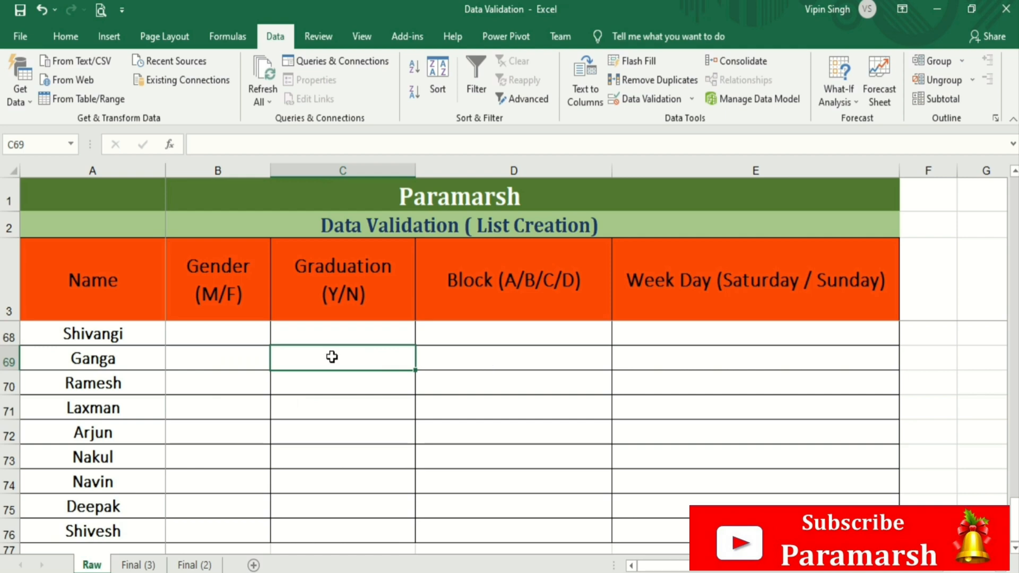
click(237, 337)
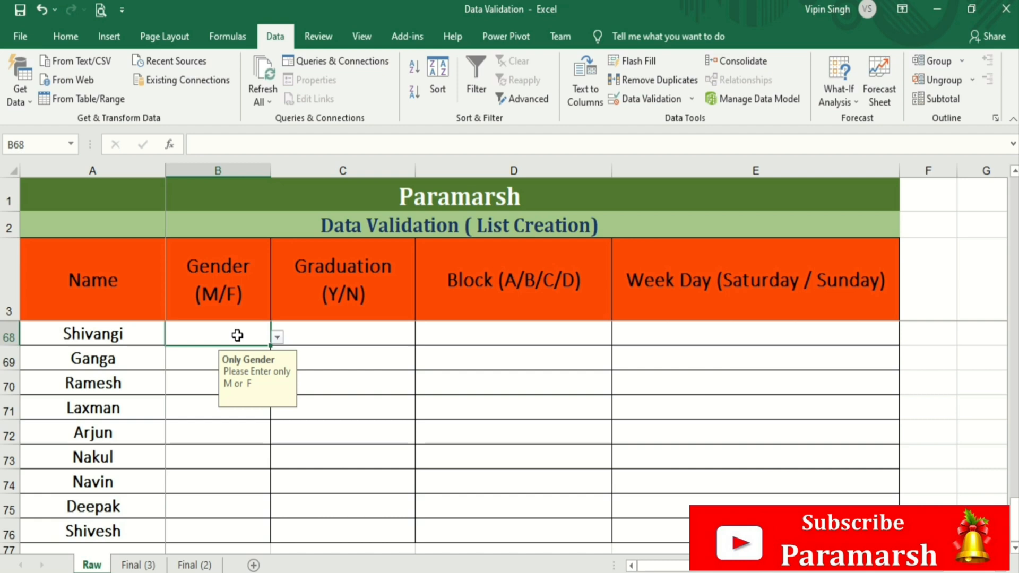
text(M)
key(Return)
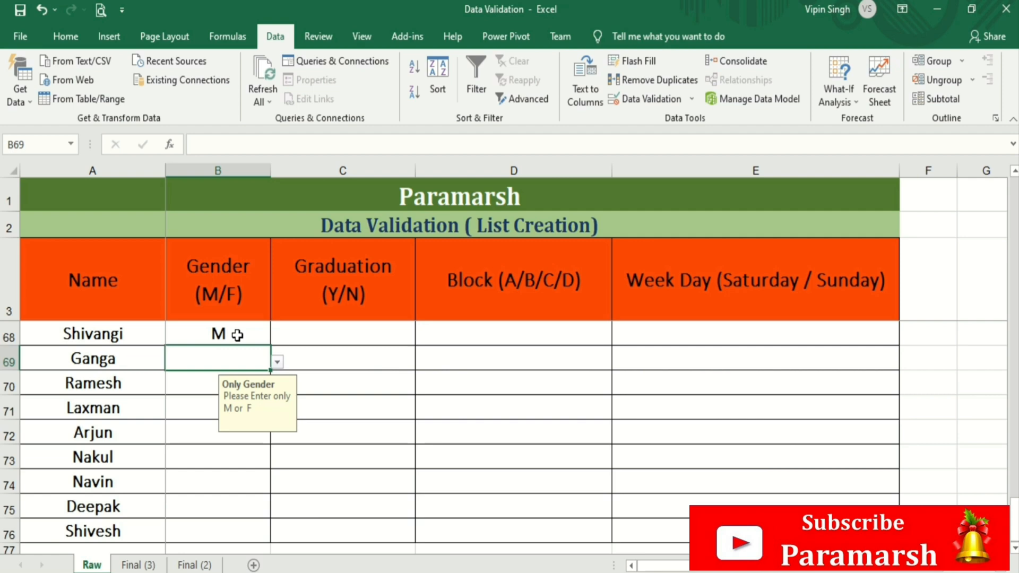
click(236, 335)
text(F)
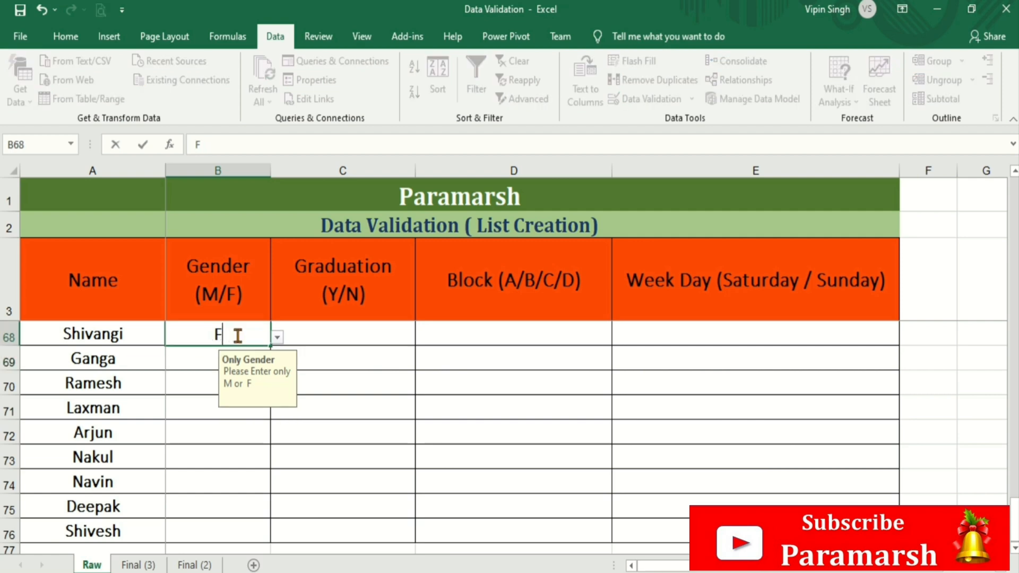
key(Return)
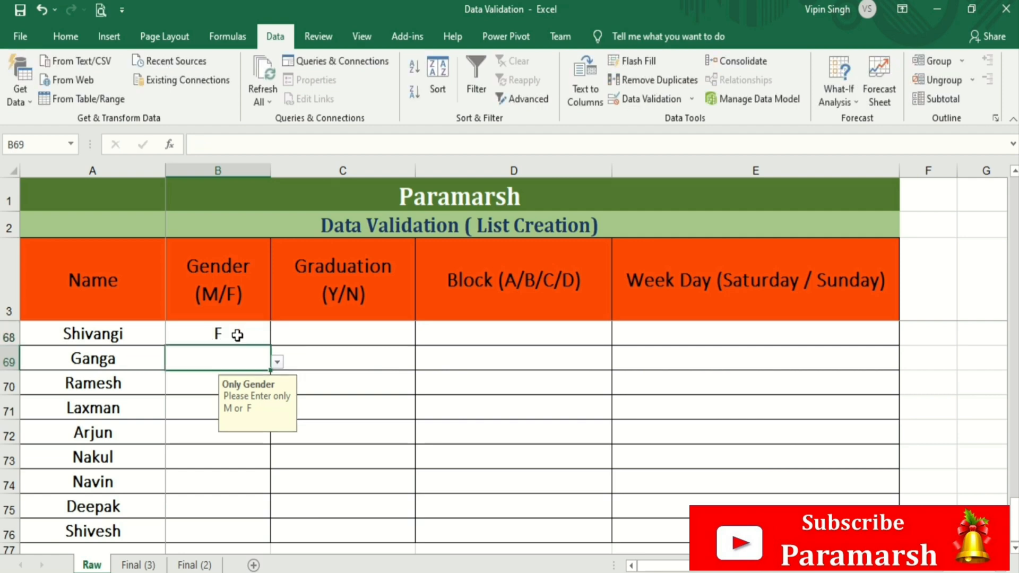
text(F)
key(Return)
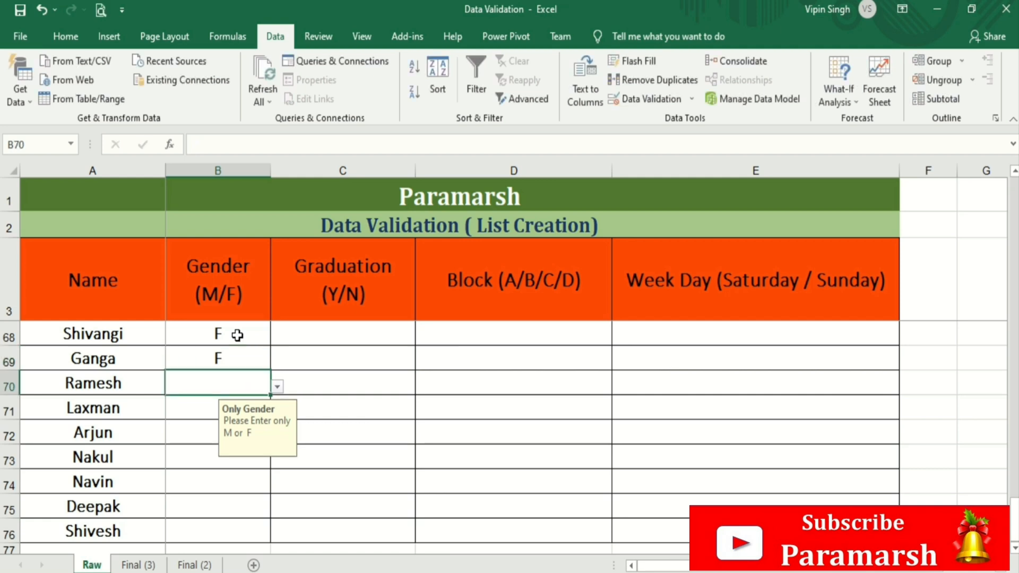
text(M)
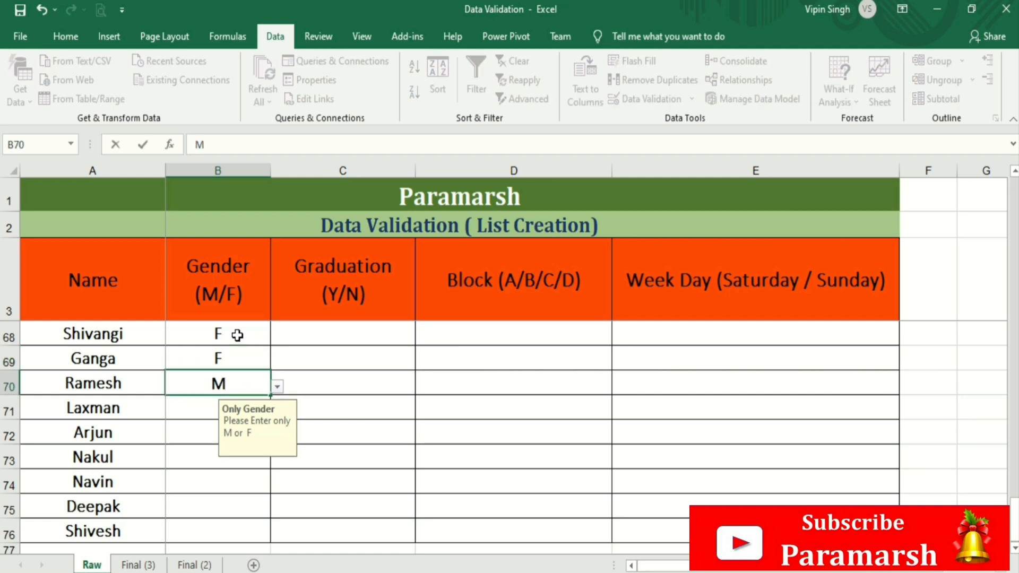
key(Return)
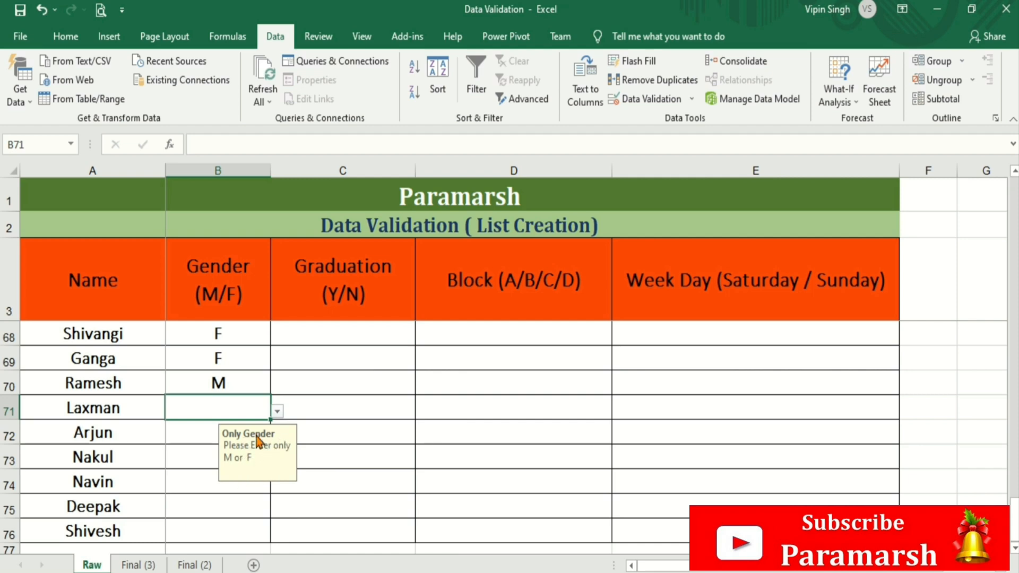
- Enter 'Male' in B71 to test that the Gender validation rejects it
text(Malwe)
key(BackSpace)
key(BackSpace)
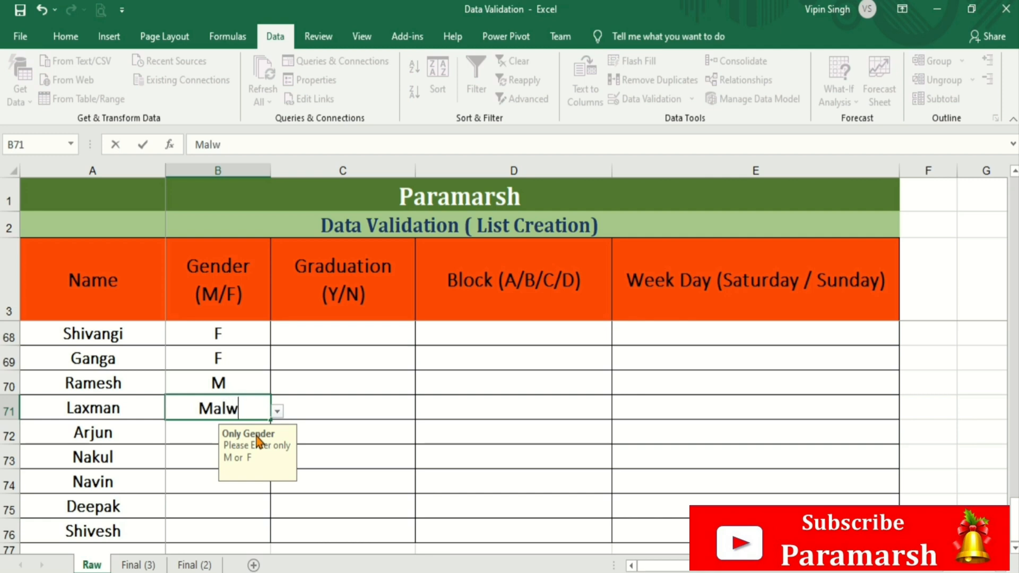
text(e)
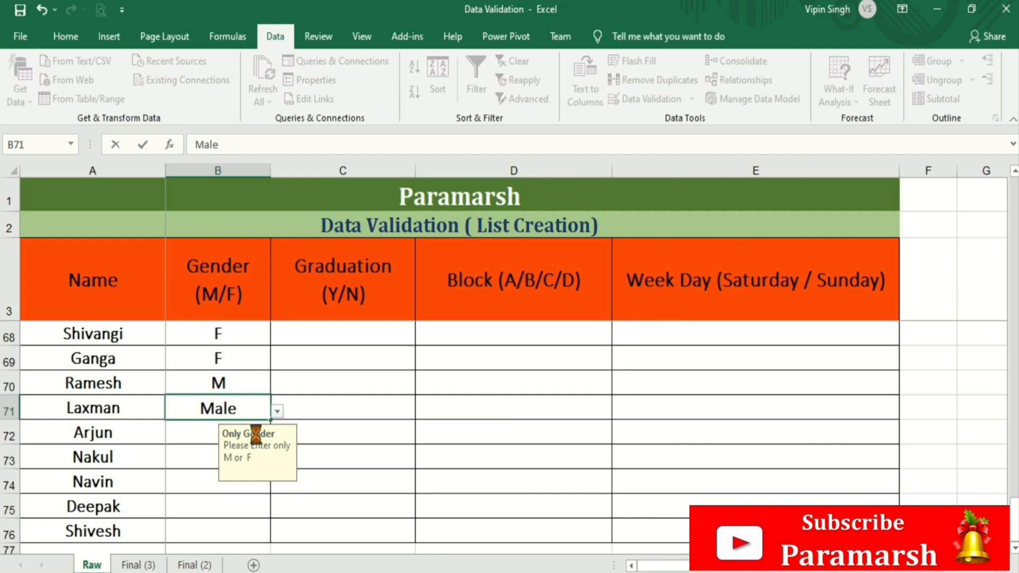
key(Return)
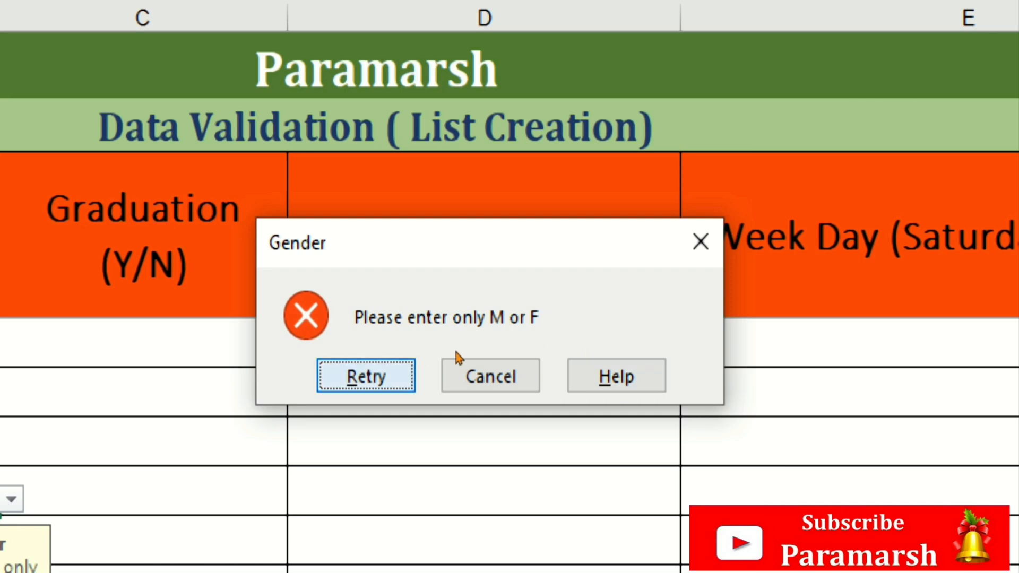
- Retry B71 with M in place of Male, then go to the Final (3) sheet
key(Return)
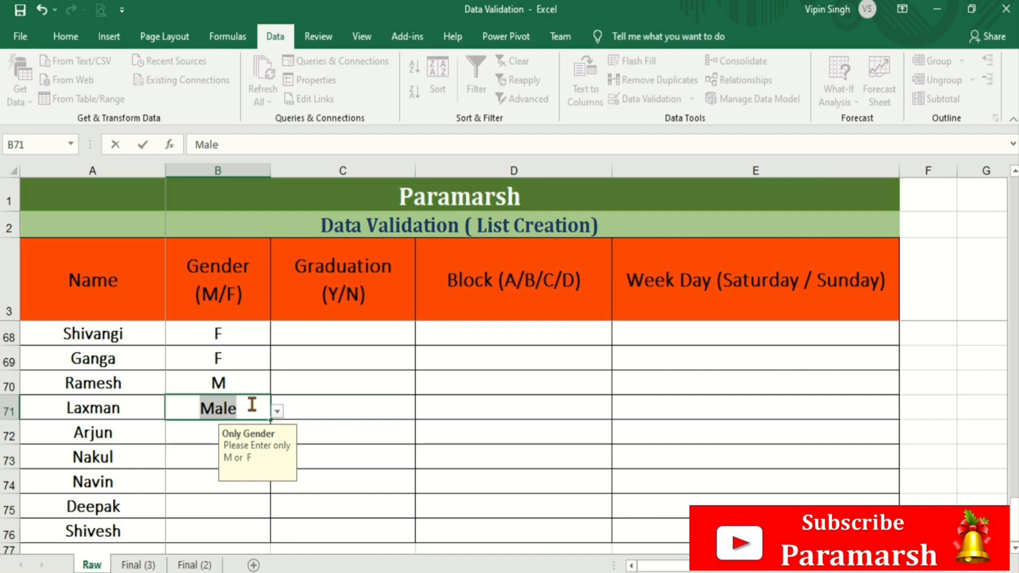
text(F)
key(BackSpace)
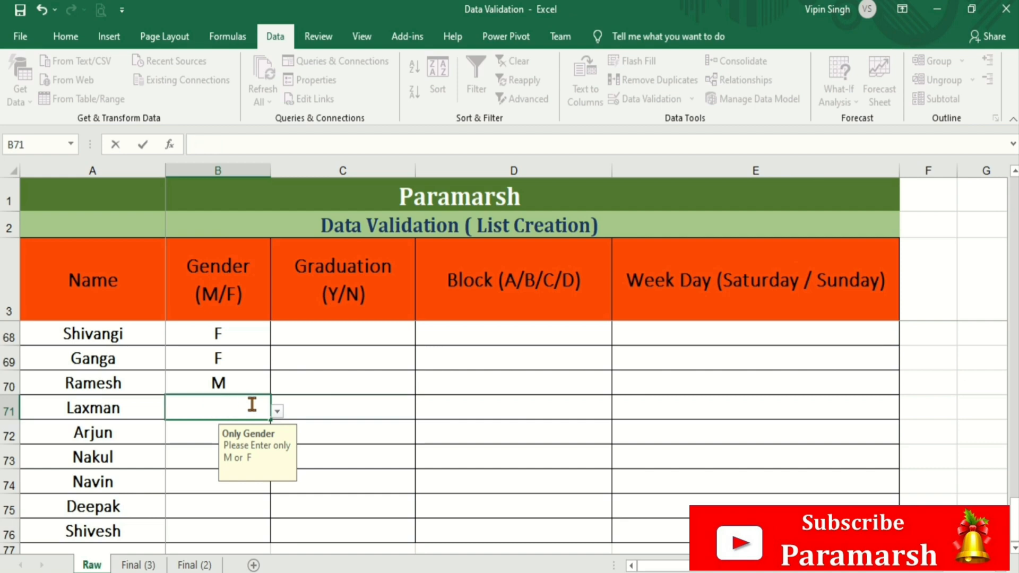
text(M)
key(Return)
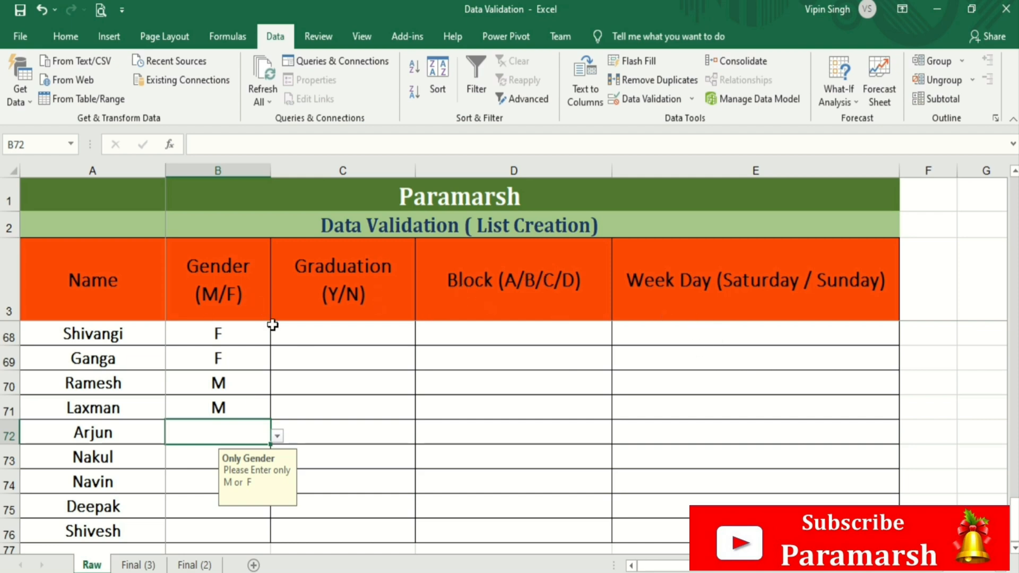
click(151, 565)
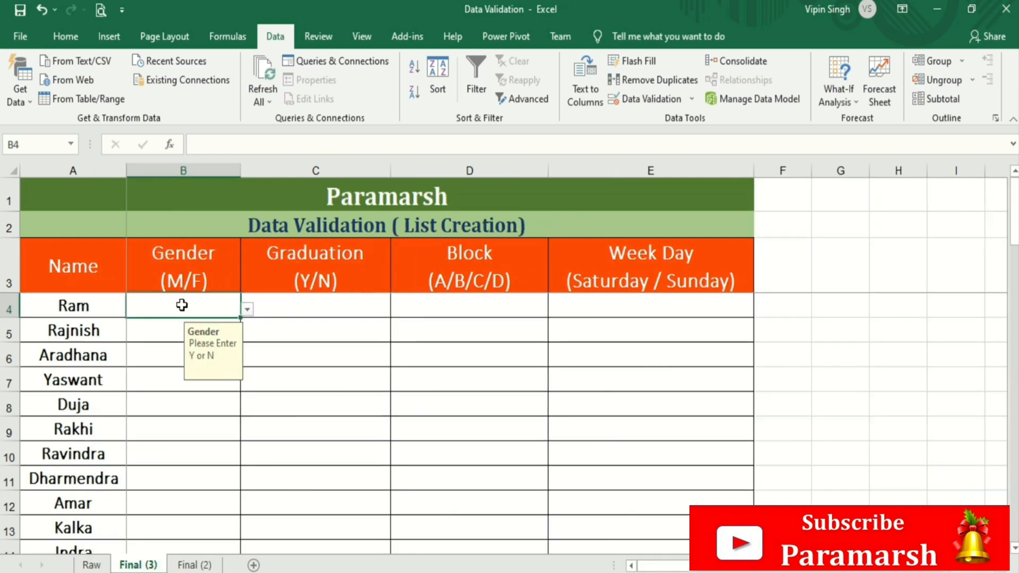
- Check the input messages on the Gender, Graduation and Block cells of row 4
click(171, 330)
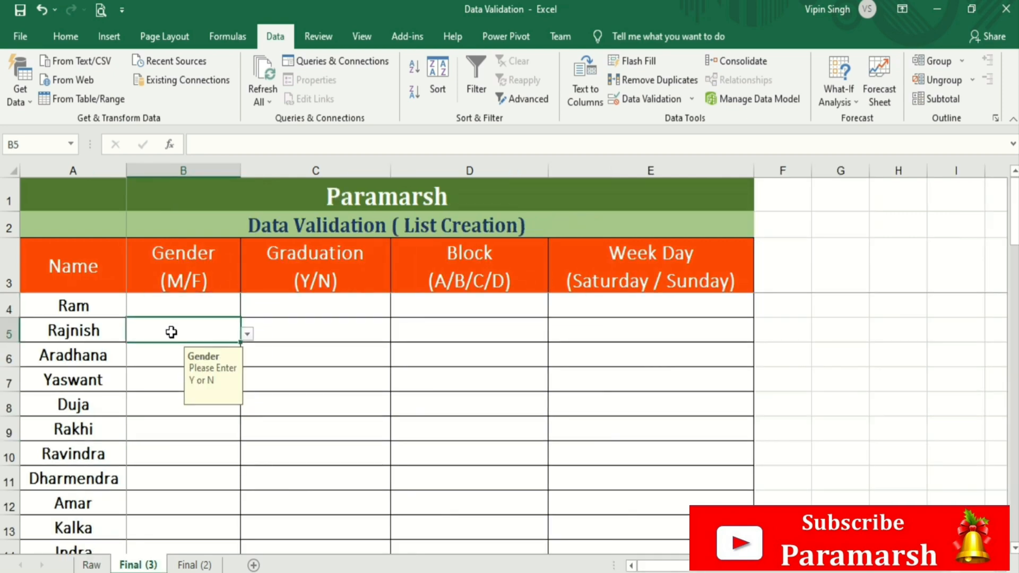
click(327, 306)
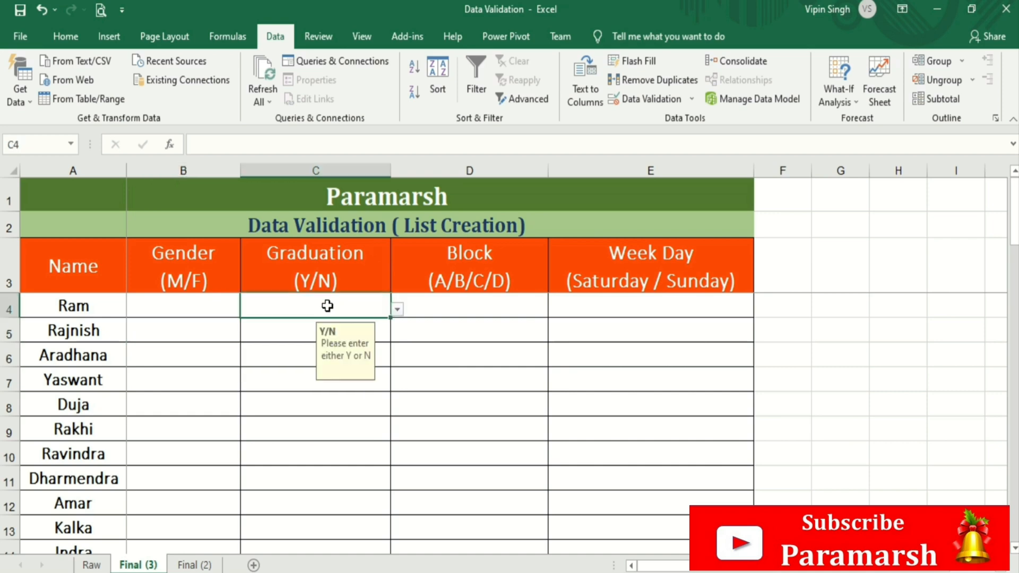
click(191, 307)
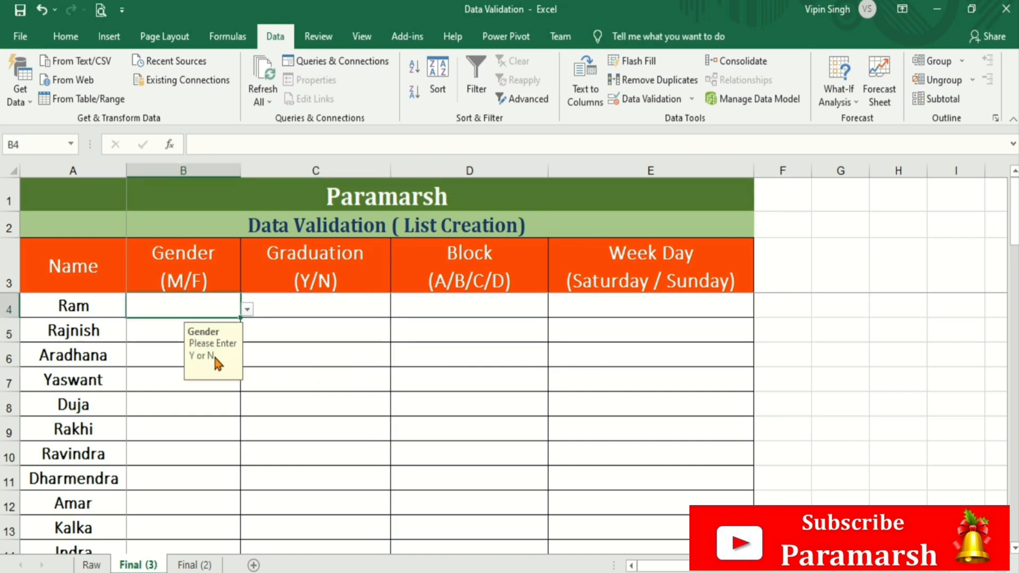
click(309, 308)
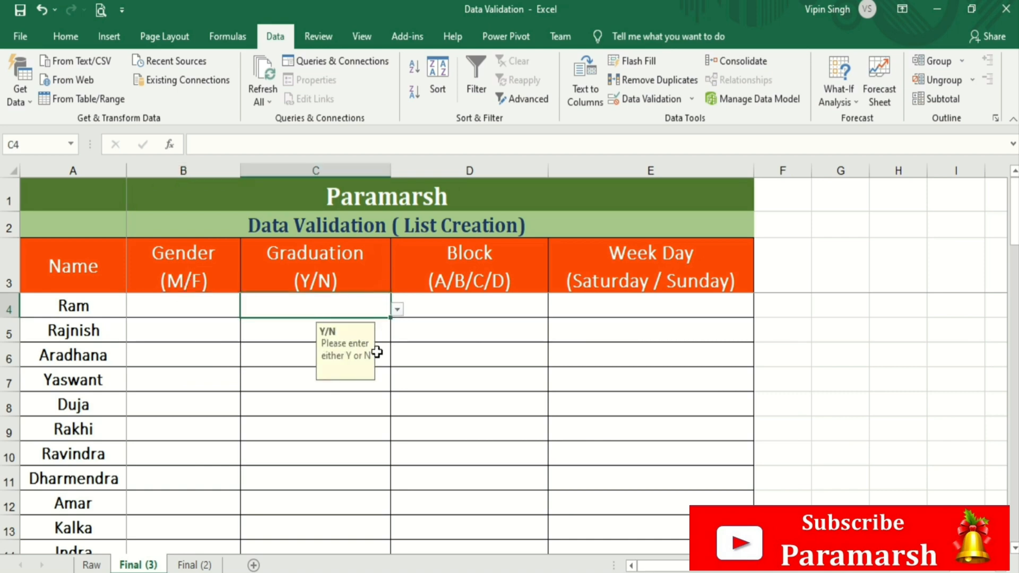
click(487, 303)
- Preview the A/B/C/D Block and Week Day dropdowns, then move to the Final (2) sheet
click(554, 310)
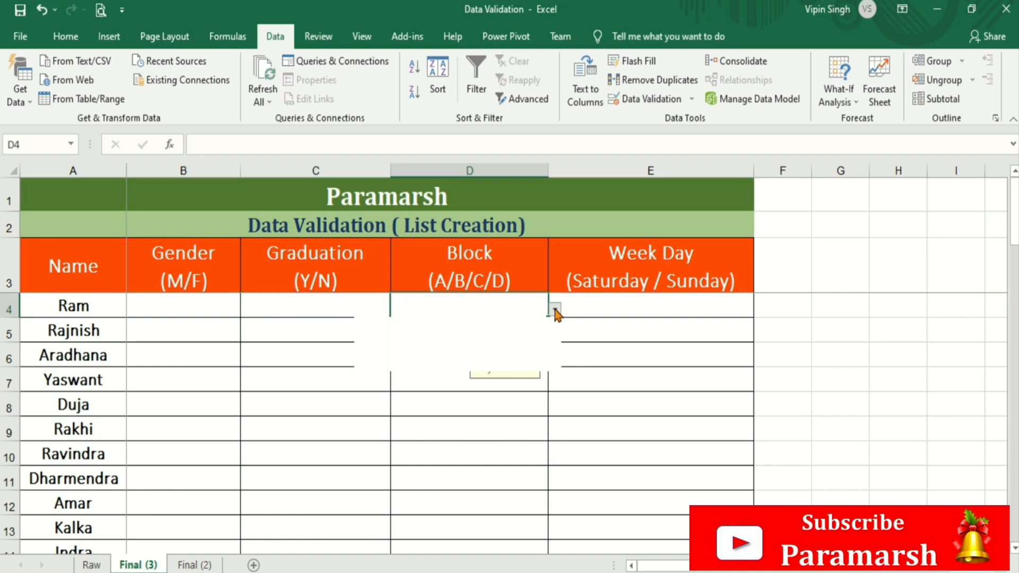
click(633, 301)
click(633, 301)
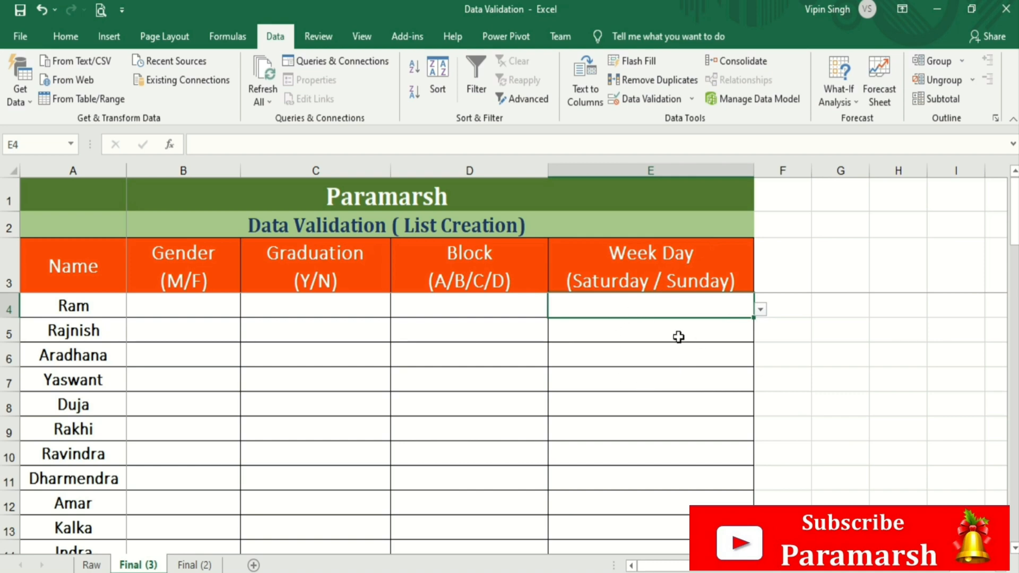
click(760, 307)
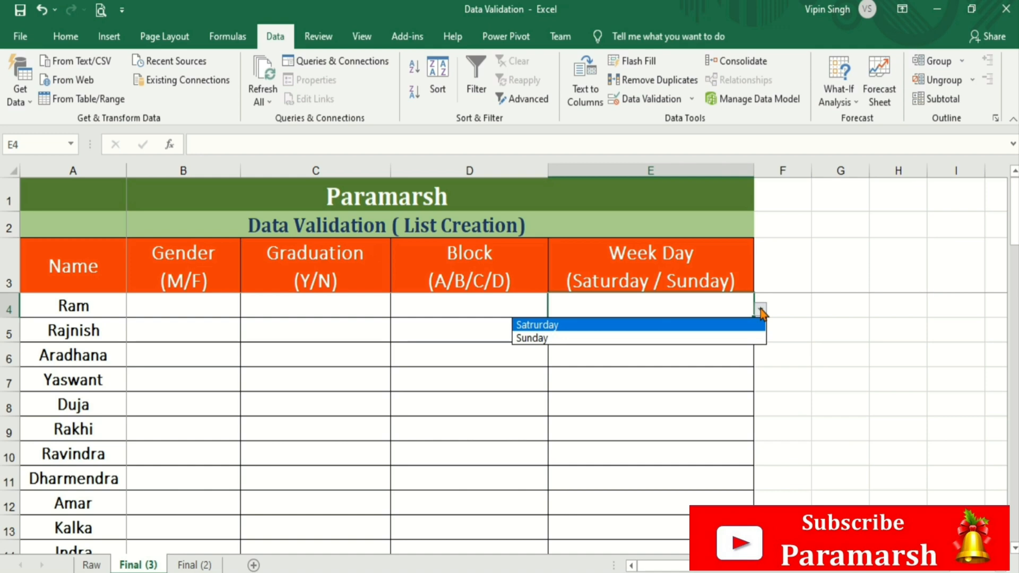
click(652, 355)
click(653, 355)
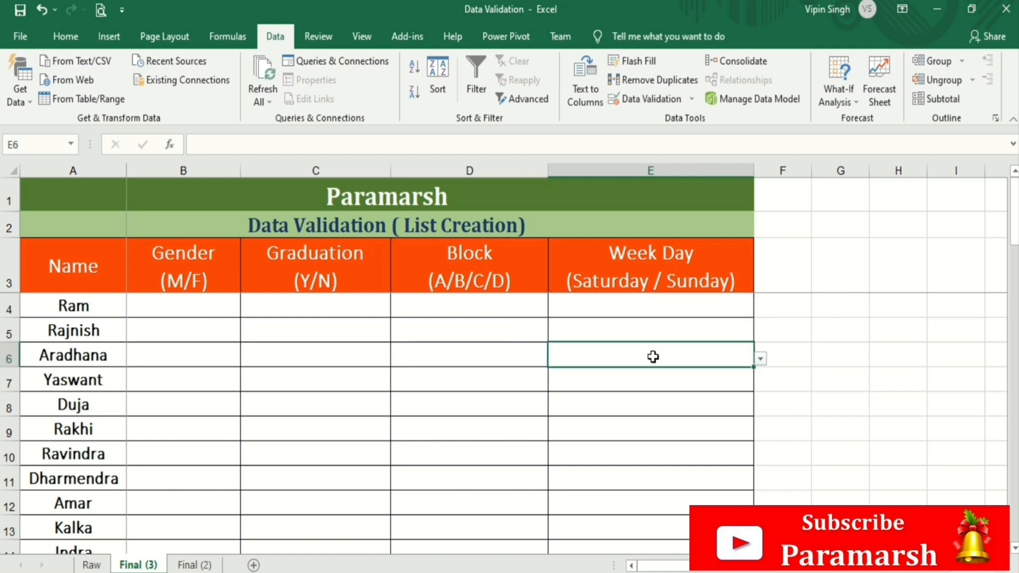
click(206, 565)
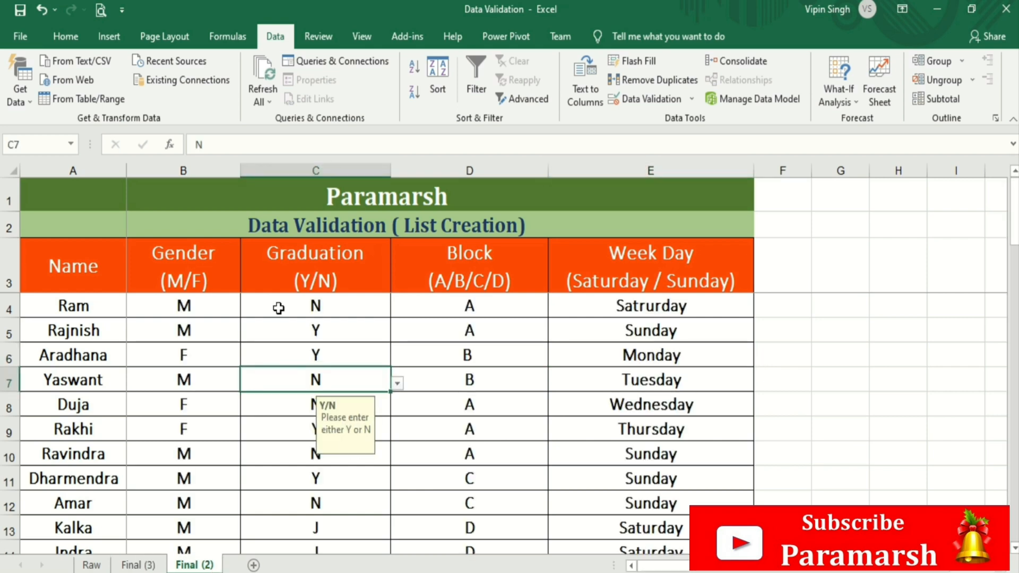
click(220, 277)
click(210, 306)
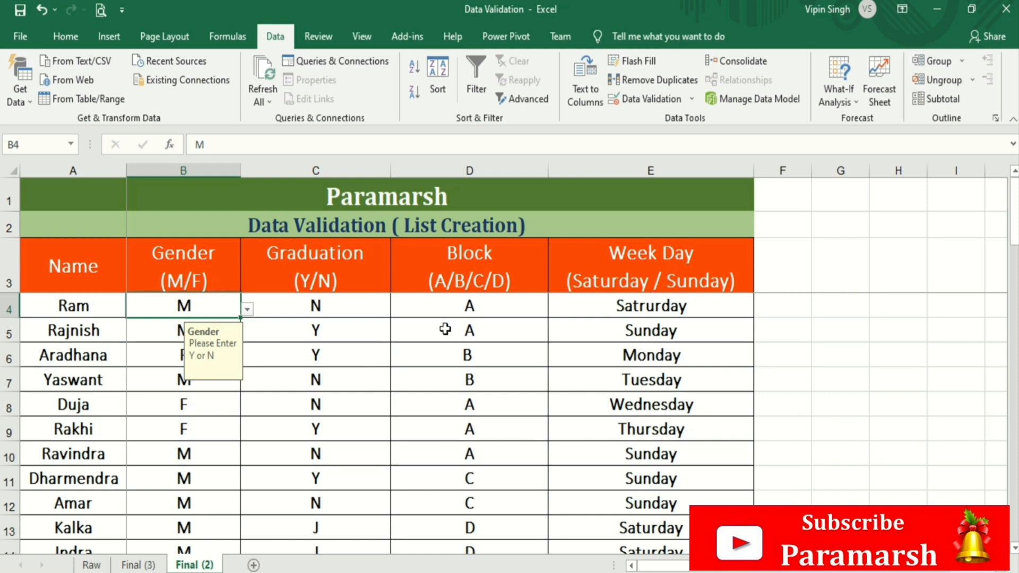
click(604, 423)
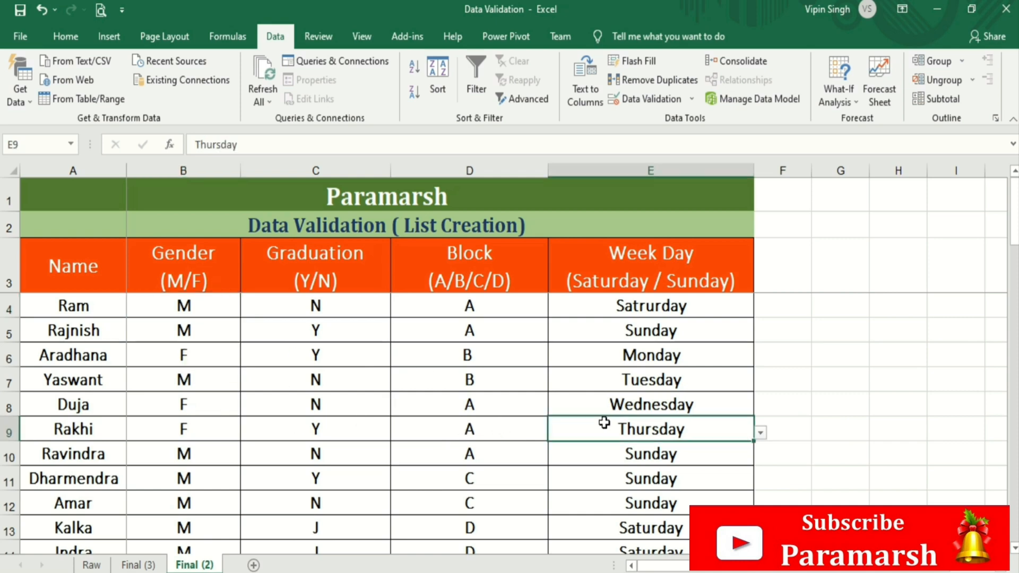
click(693, 101)
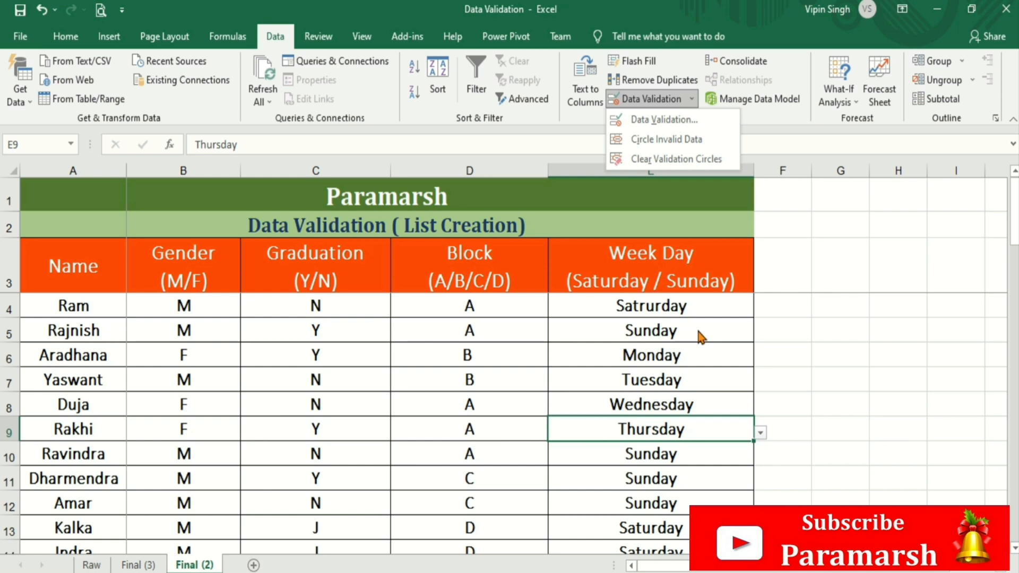
click(691, 308)
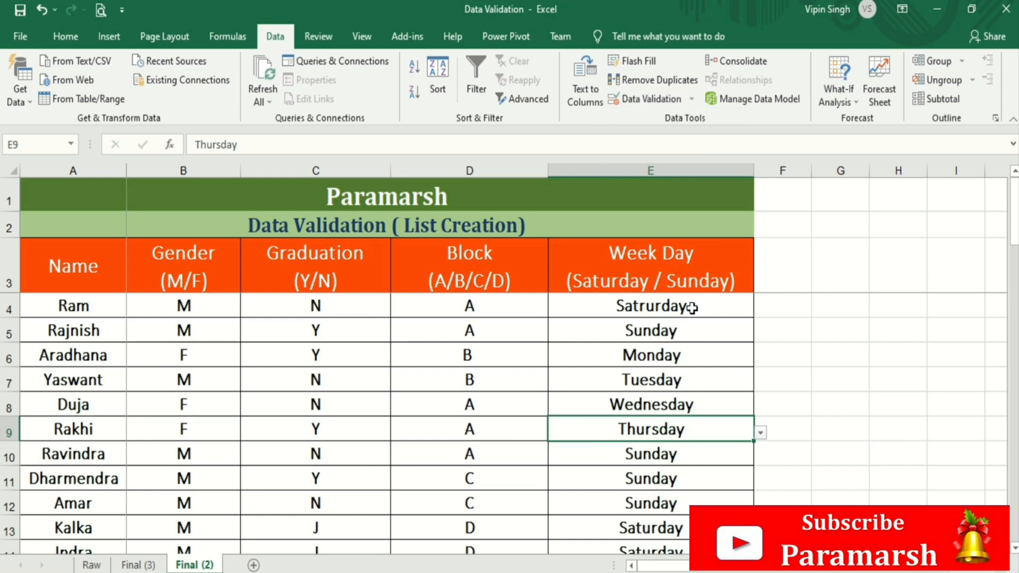
click(692, 308)
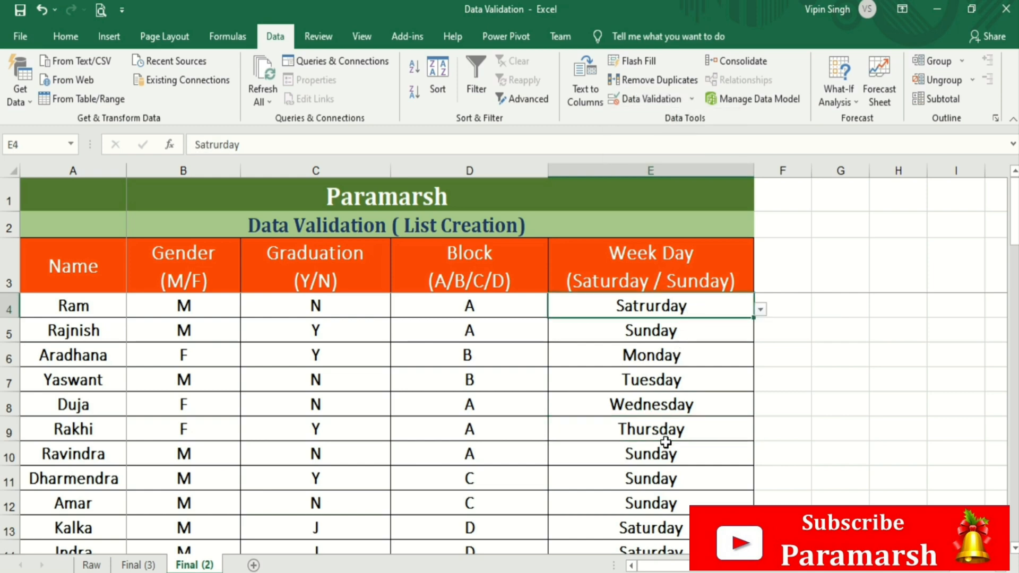
- Use Circle Invalid Data to ring invalid entries like J, K, L and Monday–Thursday, then review them
click(693, 101)
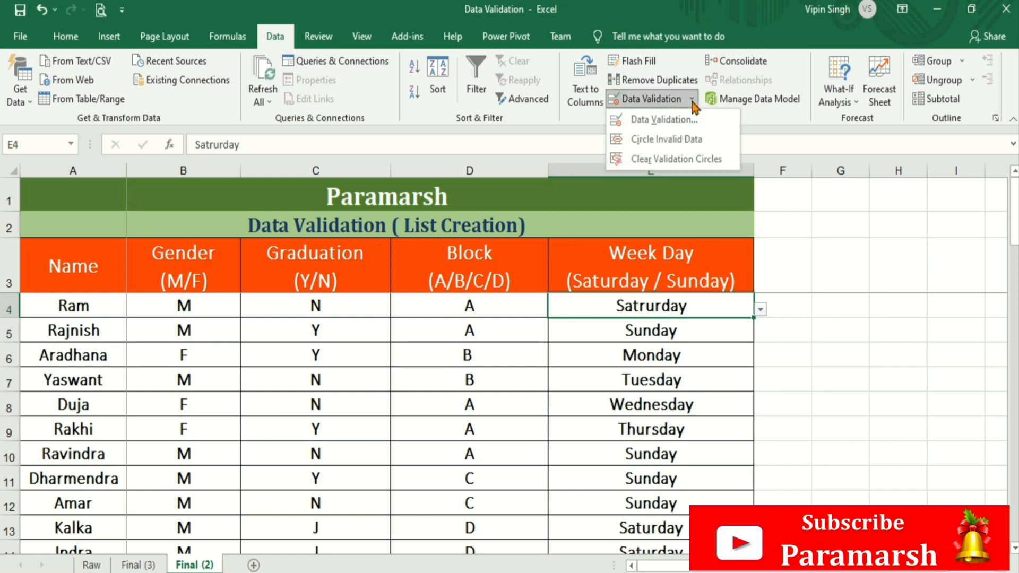
click(673, 140)
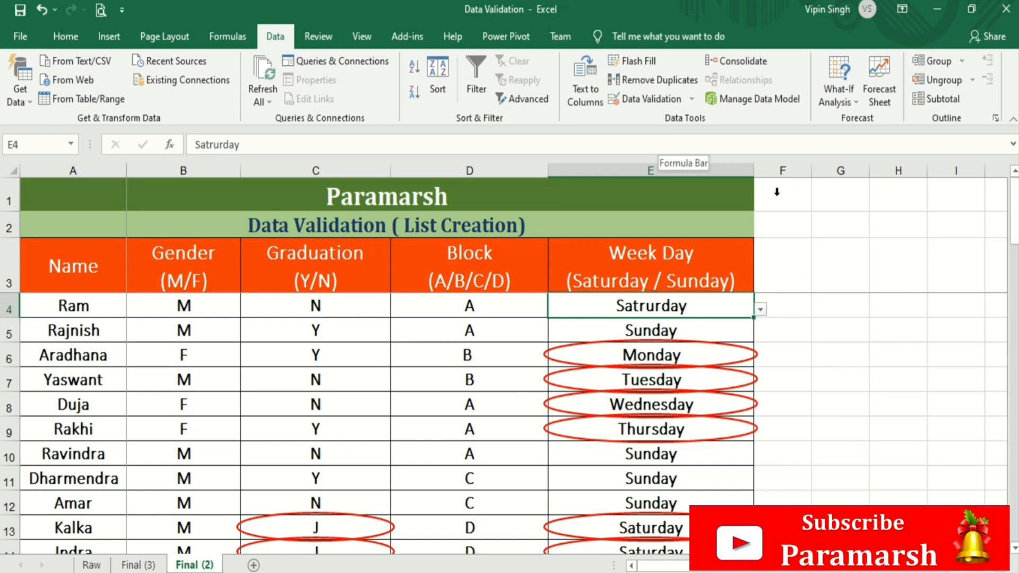
mouse_move(1013, 229)
mouse_down()
mouse_move(1013, 287)
mouse_move(1013, 236)
mouse_up()
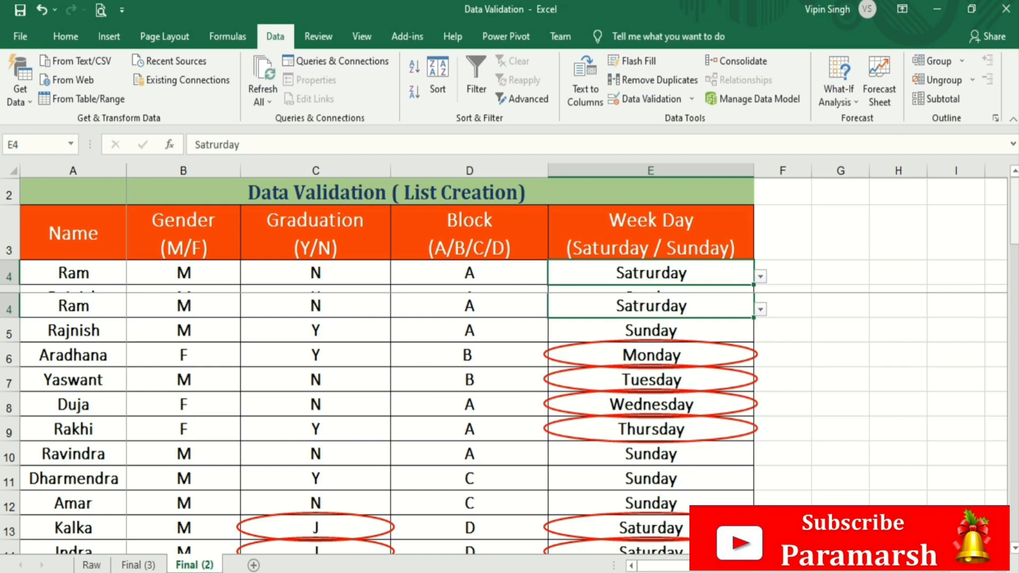
click(667, 350)
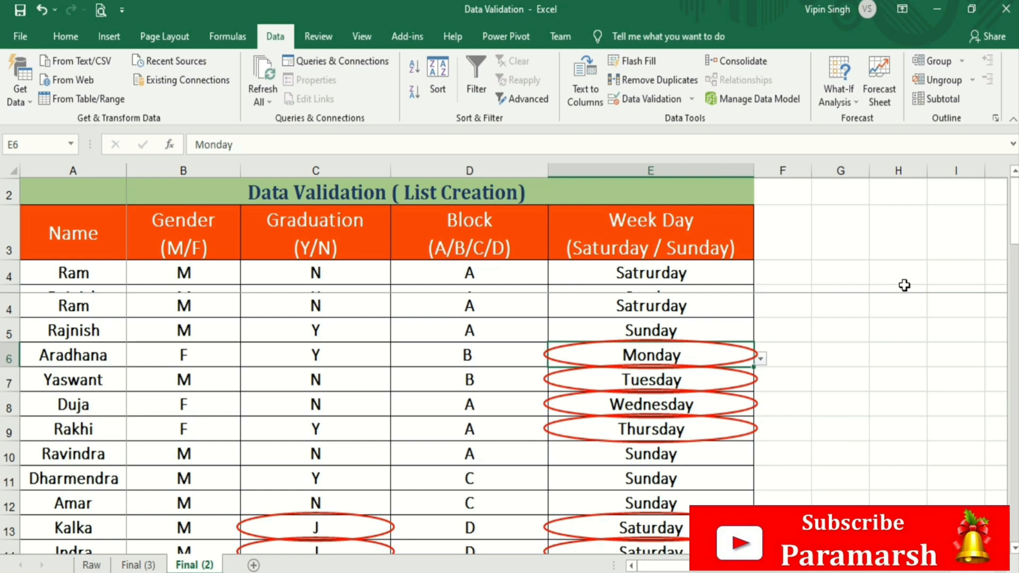
mouse_move(1015, 212)
mouse_down()
mouse_move(1016, 282)
mouse_move(1016, 194)
mouse_up()
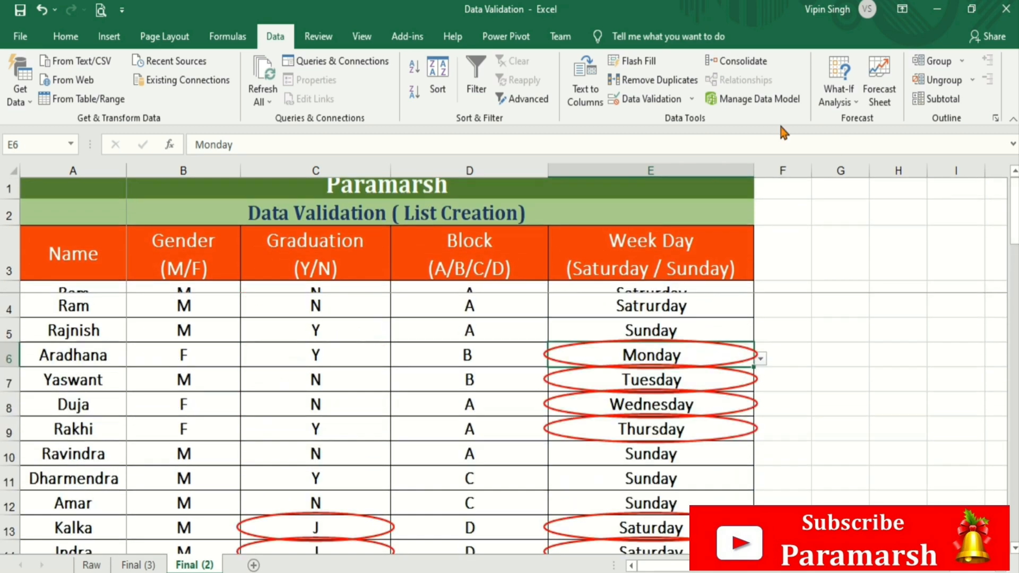
- Clear the validation circles, then redraw them with Circle Invalid Data
click(691, 99)
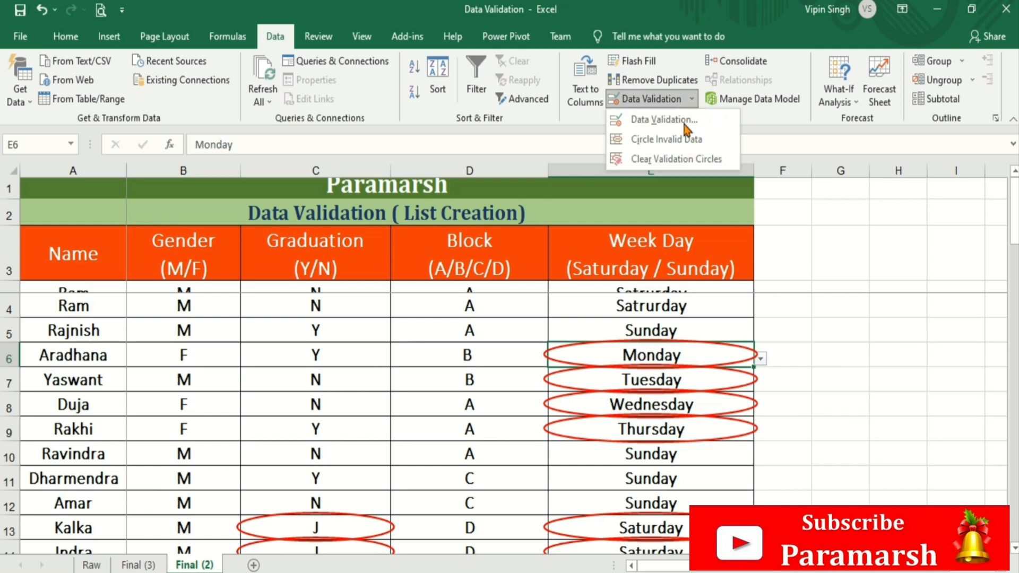
click(671, 158)
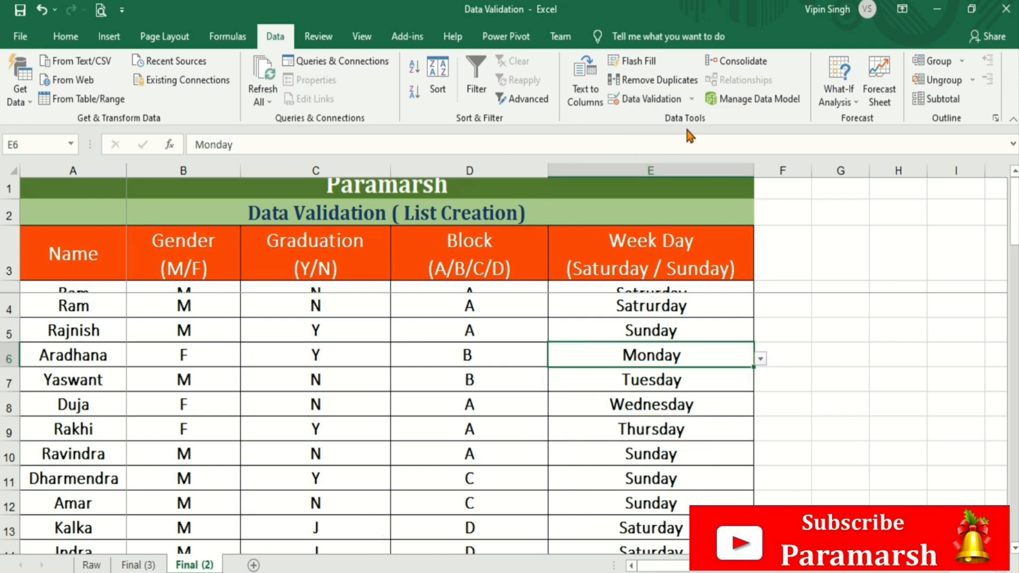
click(691, 100)
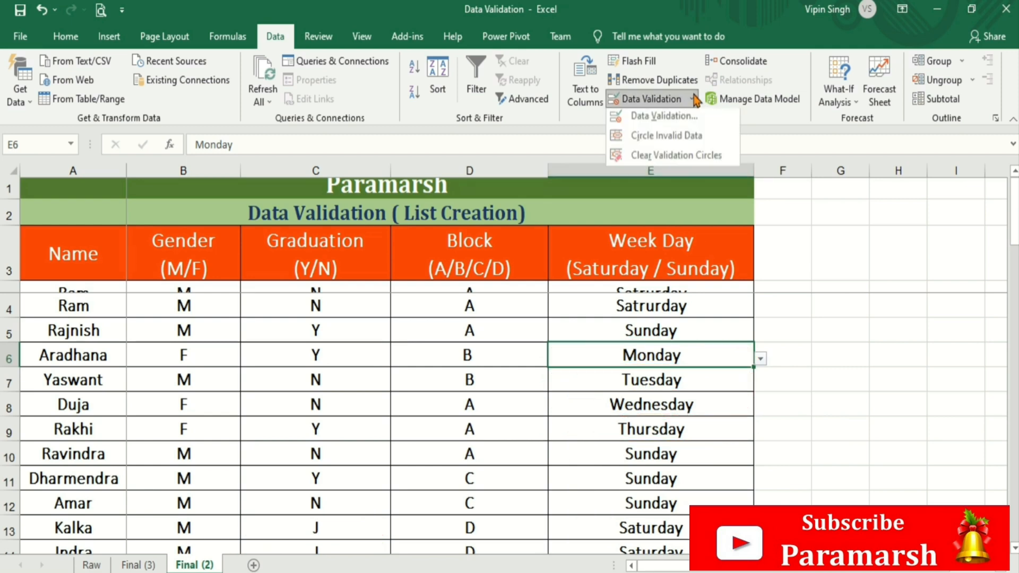
click(677, 140)
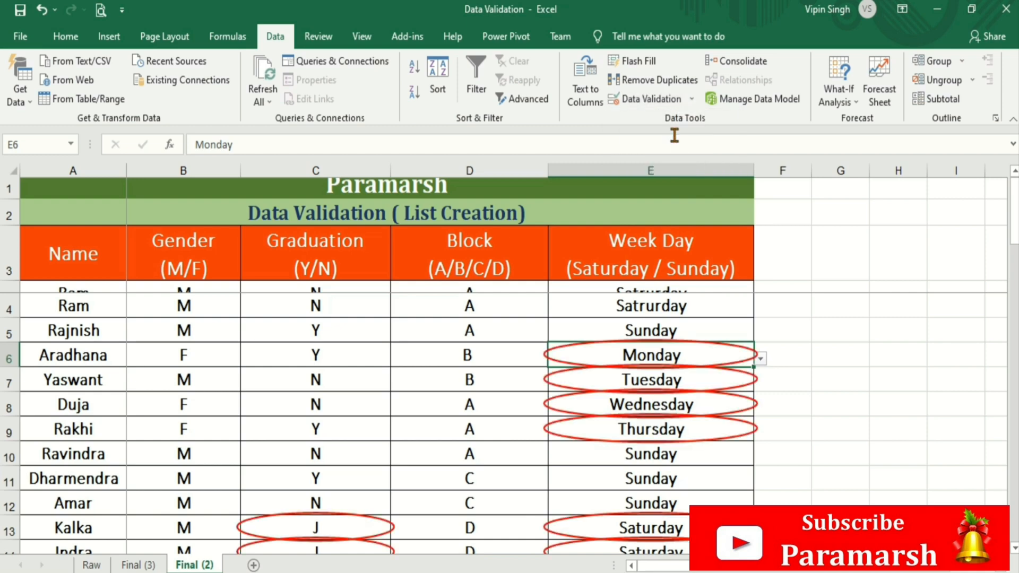
- Clear the red validation circles again and select the Gender header cell
click(692, 100)
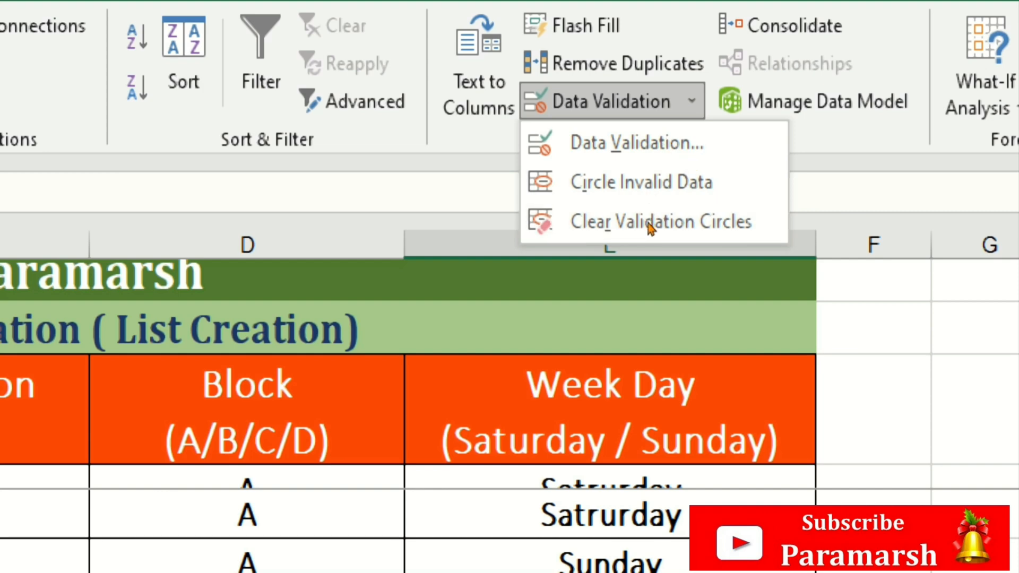
click(675, 200)
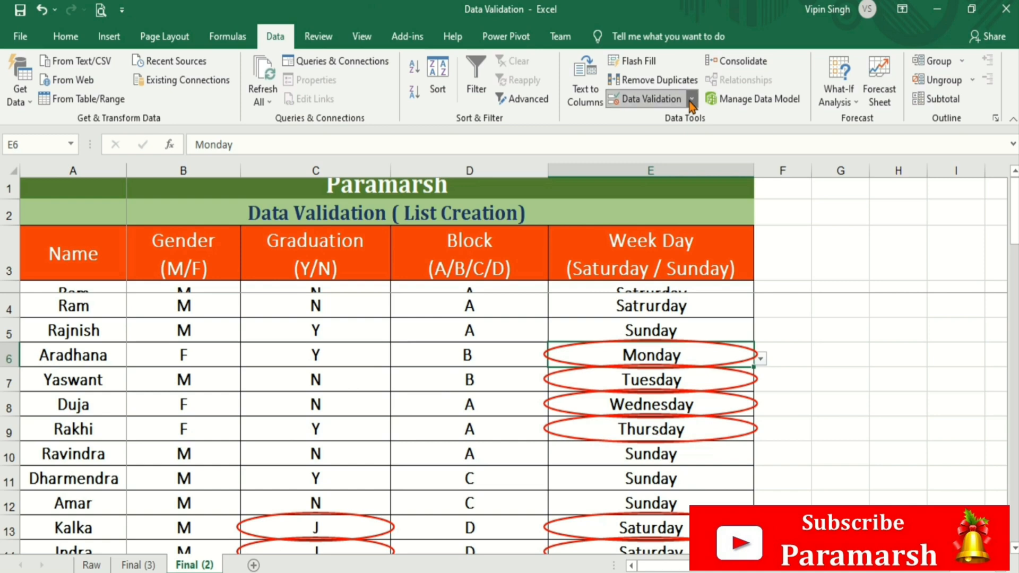
click(692, 101)
click(678, 158)
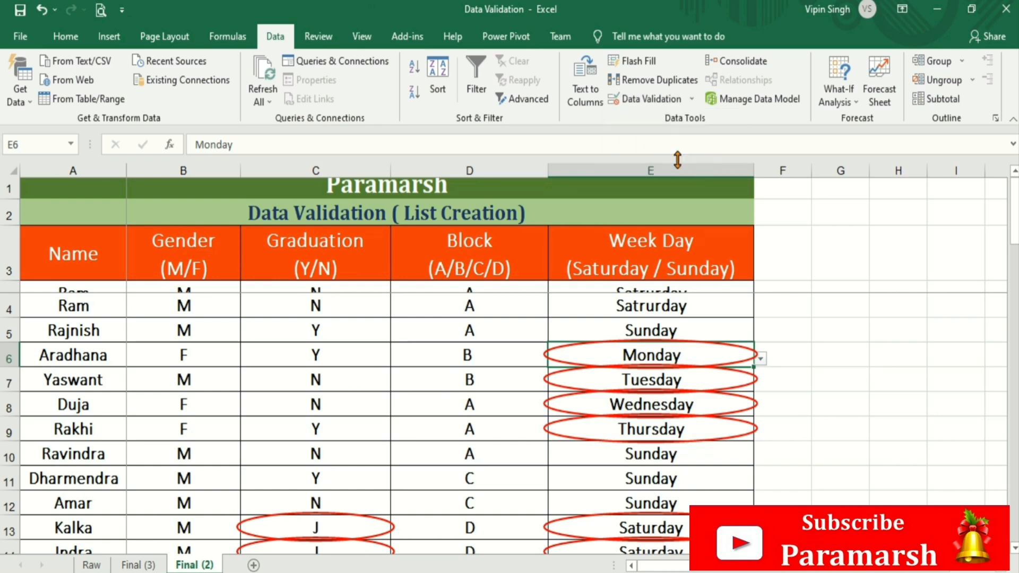
click(346, 301)
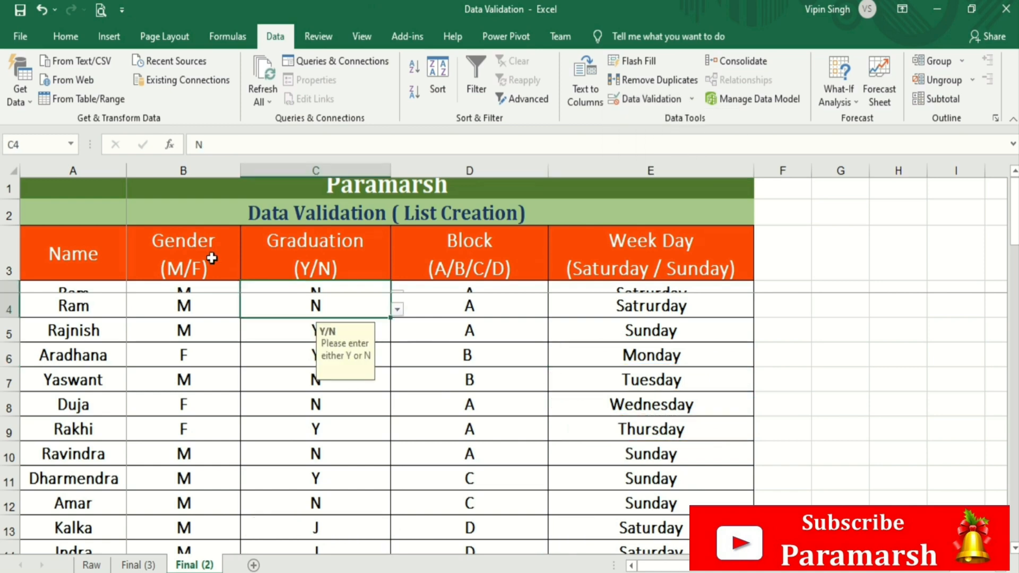
click(201, 253)
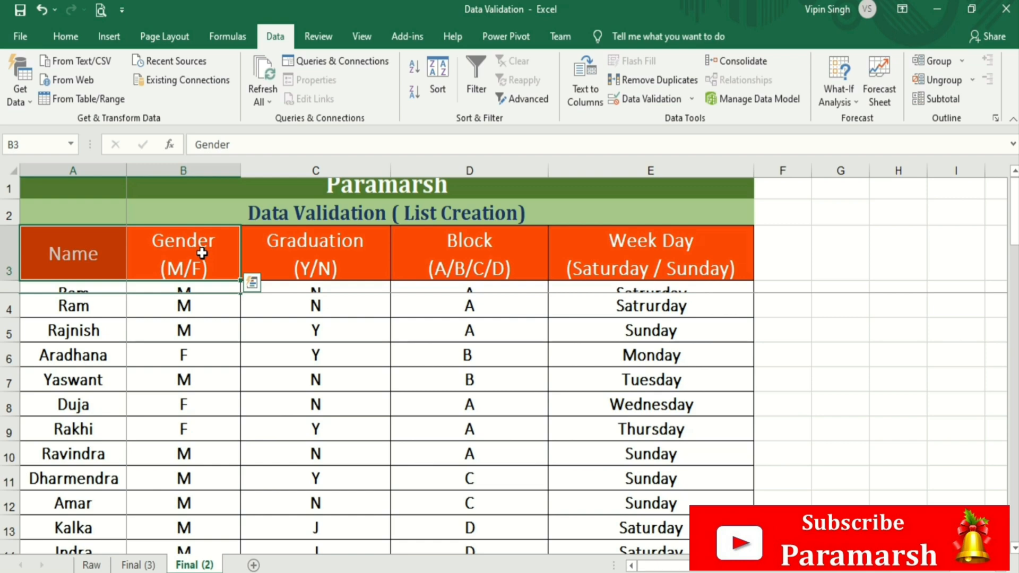
click(201, 254)
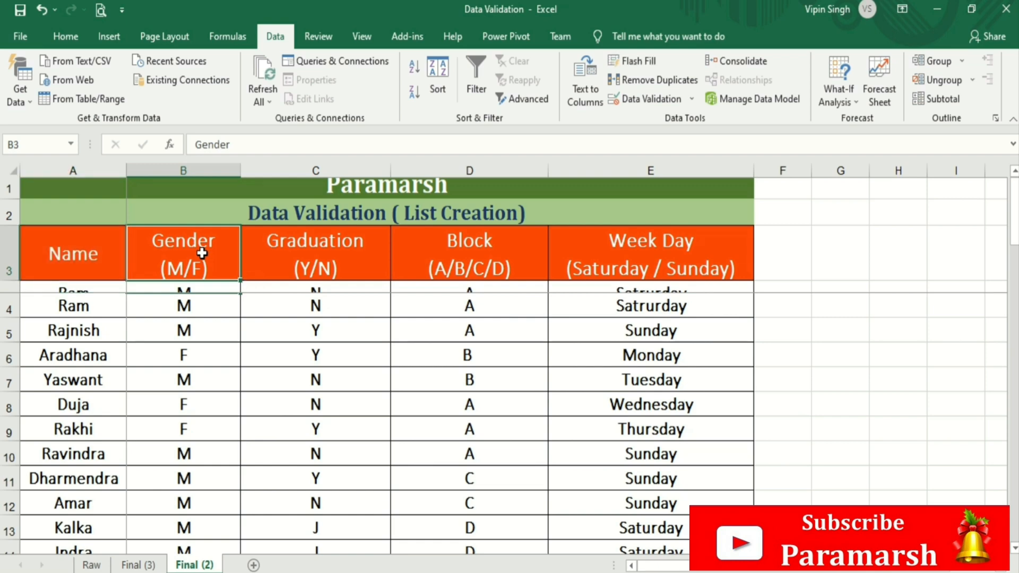